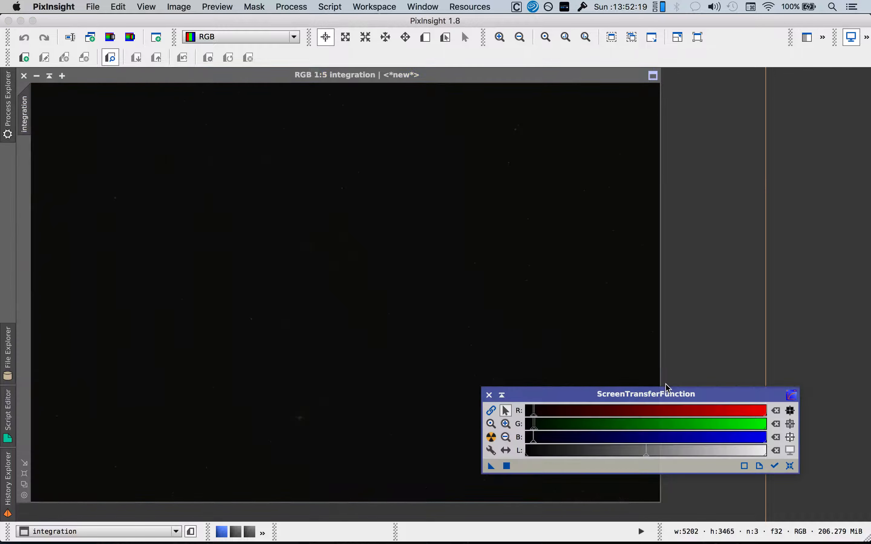
Reset the ScreenTransferFunction, apply an automatic screen stretch to the integration image, and close the process window
left_click_drag(560, 397, 592, 412)
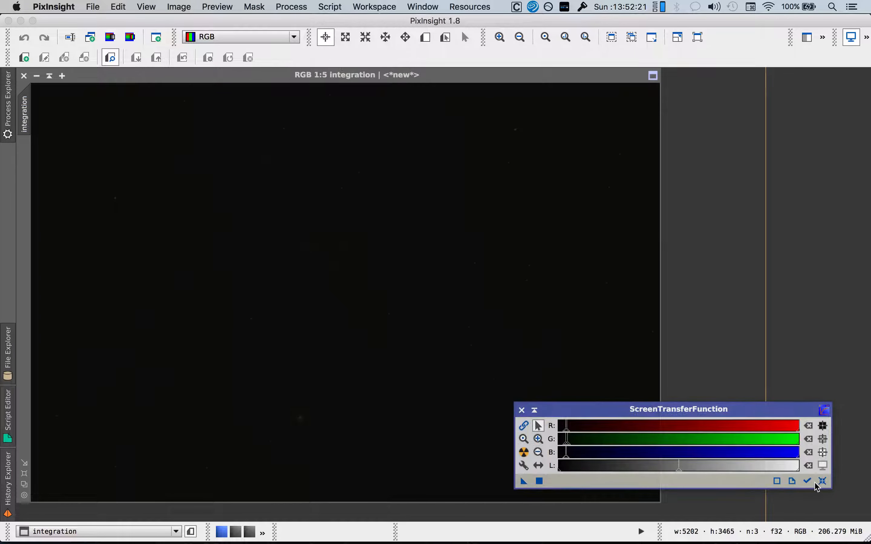
left_click(823, 481)
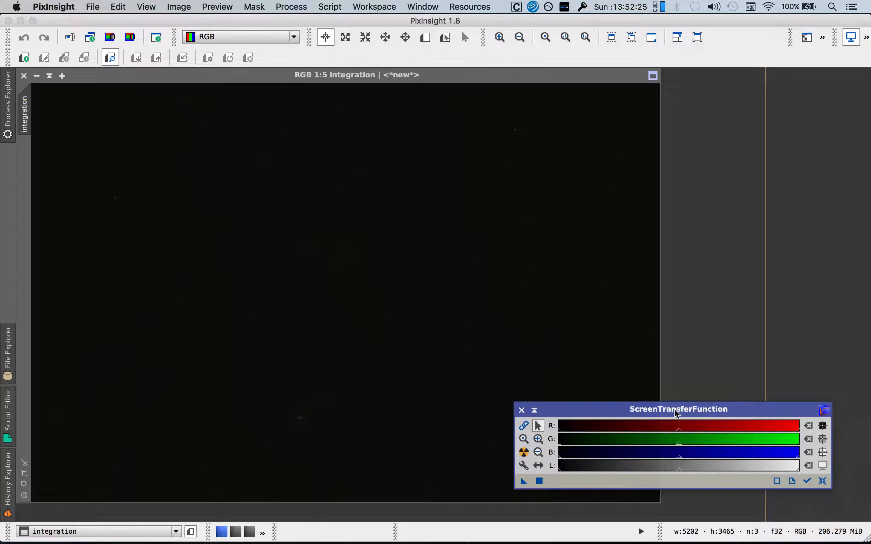
left_click_drag(677, 414, 694, 423)
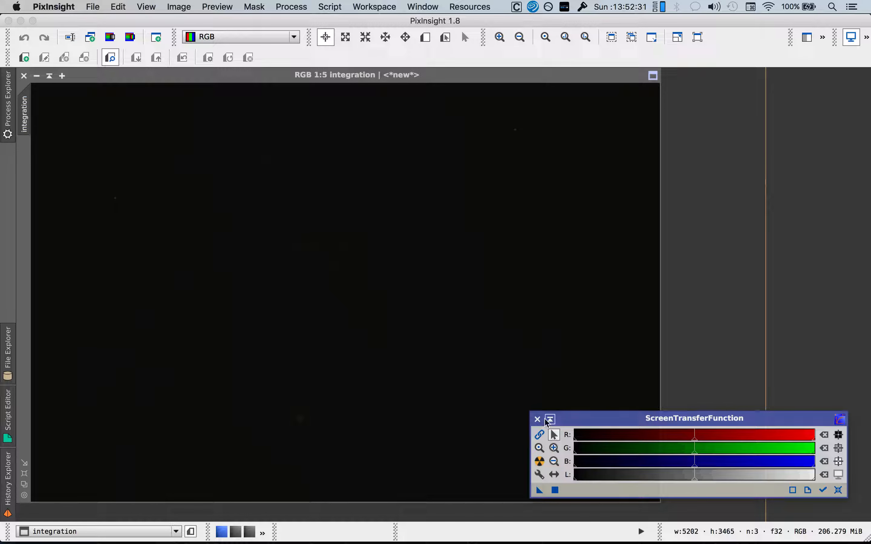
left_click_drag(584, 428, 591, 428)
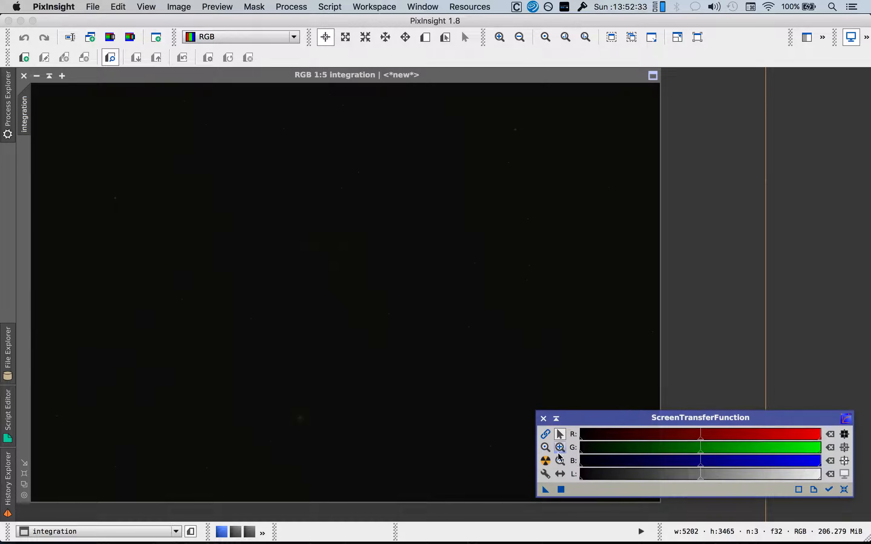
left_click(547, 465)
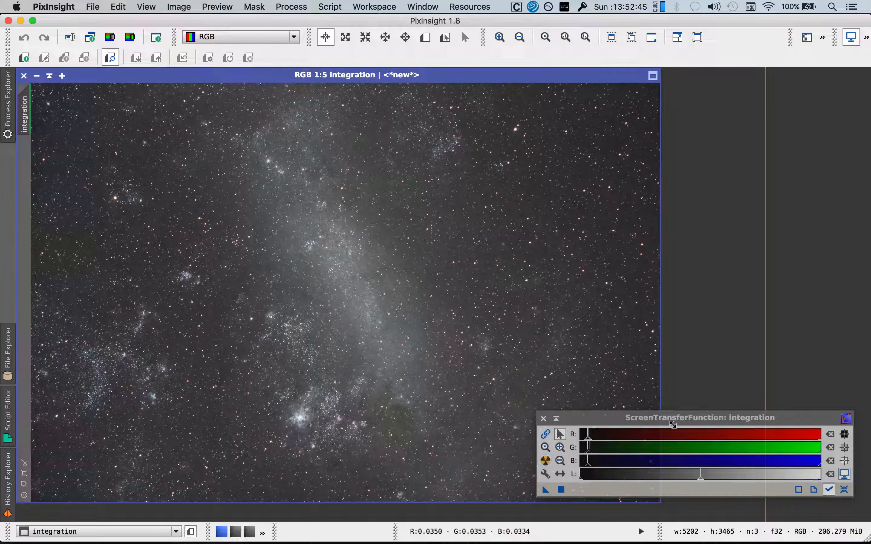
left_click_drag(671, 419, 643, 397)
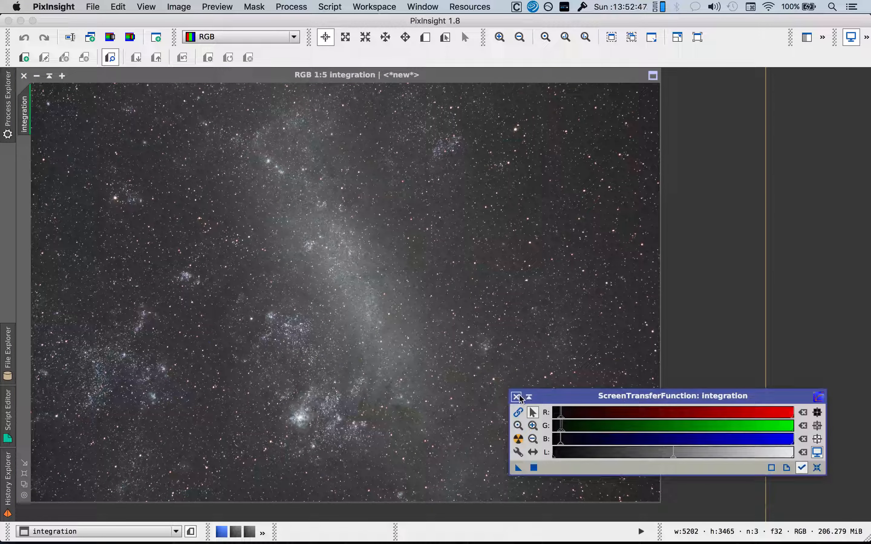
left_click(517, 397)
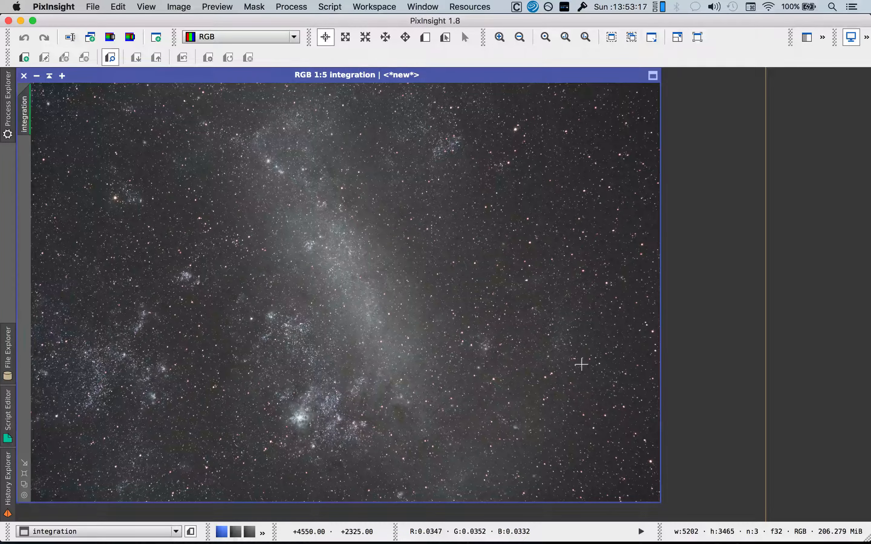
Start DynamicBackgroundExtraction on the integration image with its Target Image Correction settings expanded
scroll(423, 170, "up", 6)
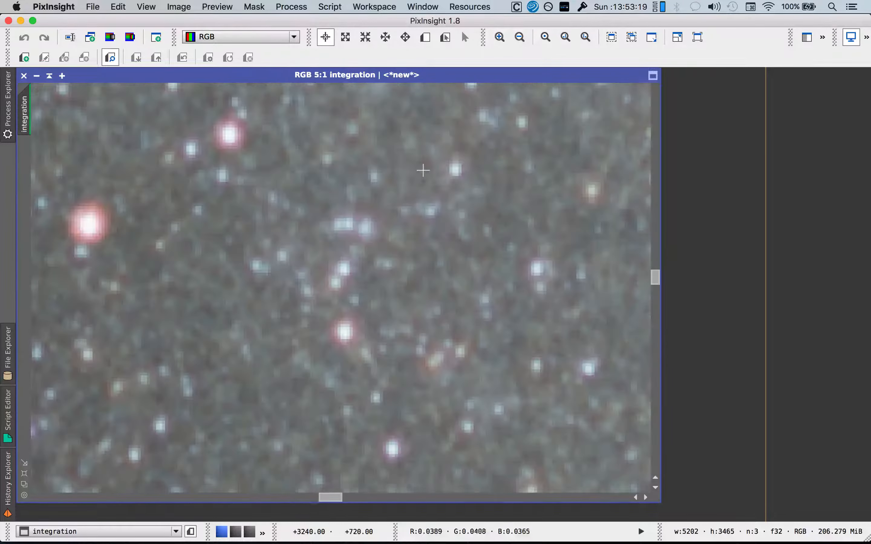
scroll(423, 170, "down", 6)
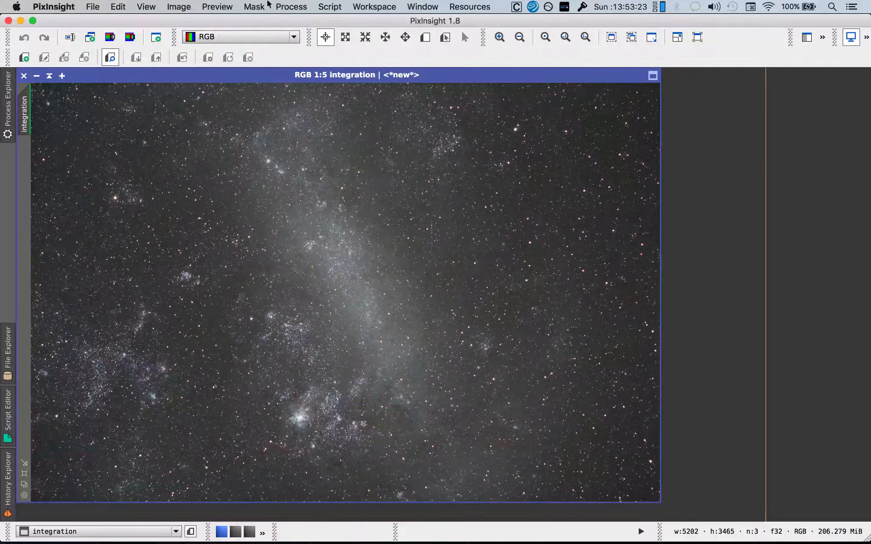
left_click(292, 7)
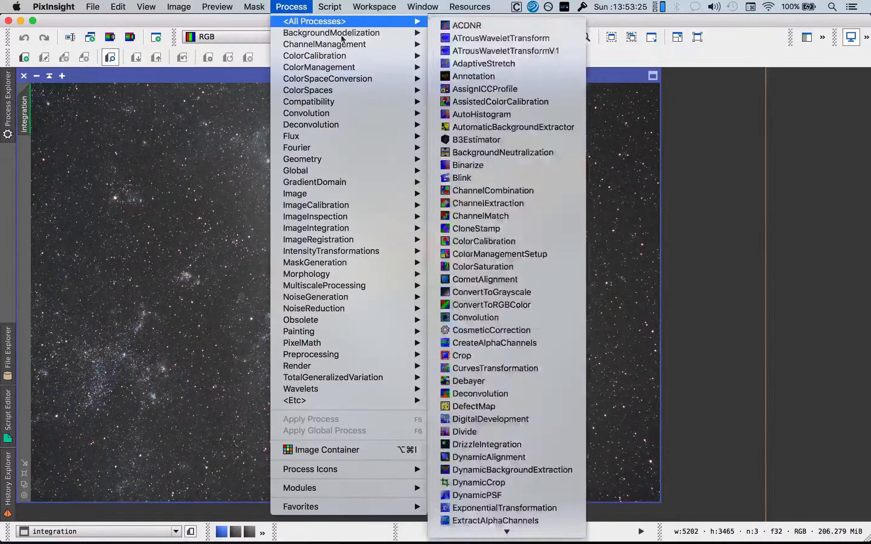
mouse_move(382, 36)
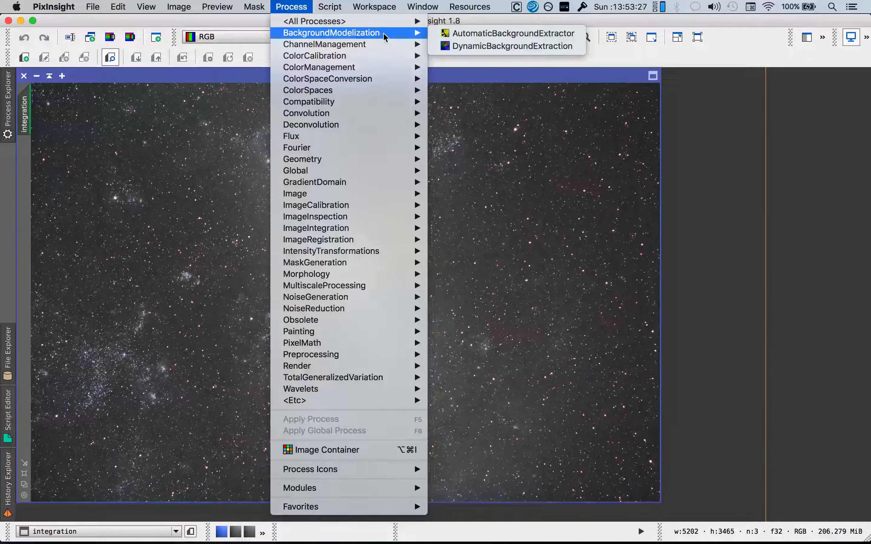
left_click(498, 49)
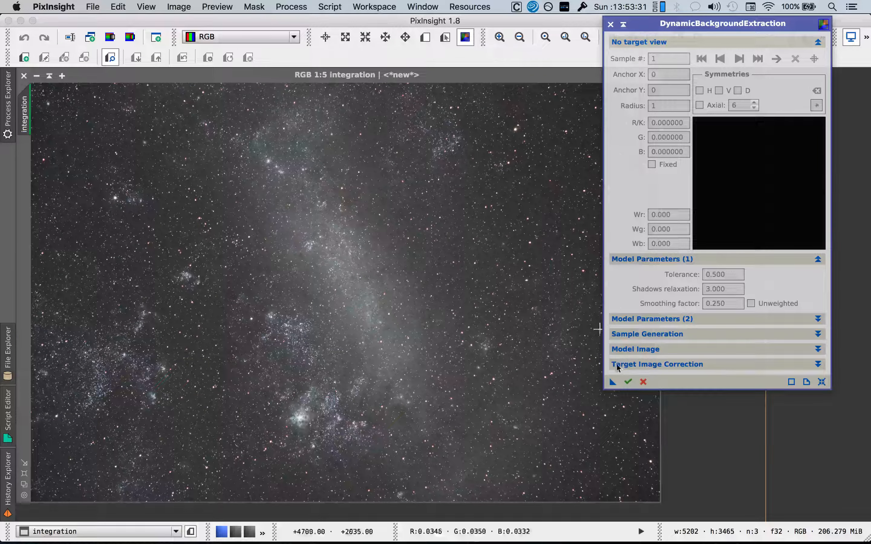
left_click(666, 364)
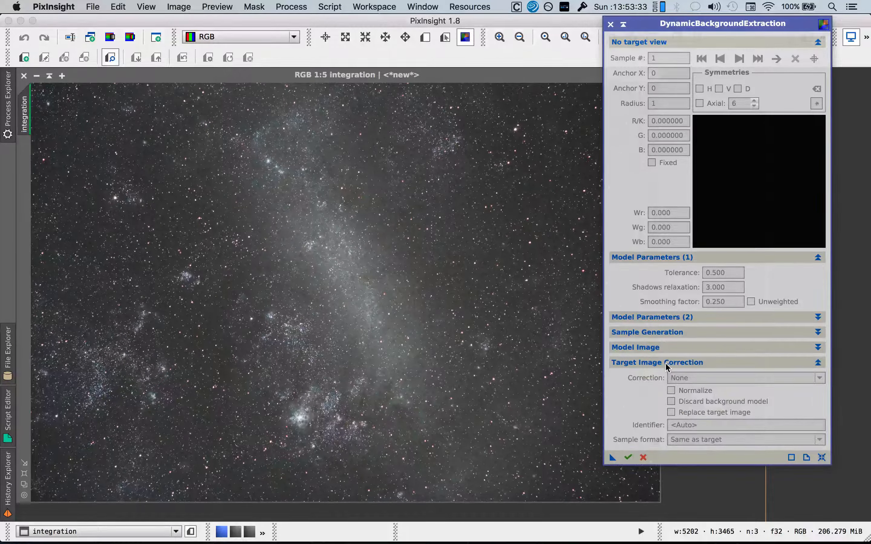
left_click(385, 272)
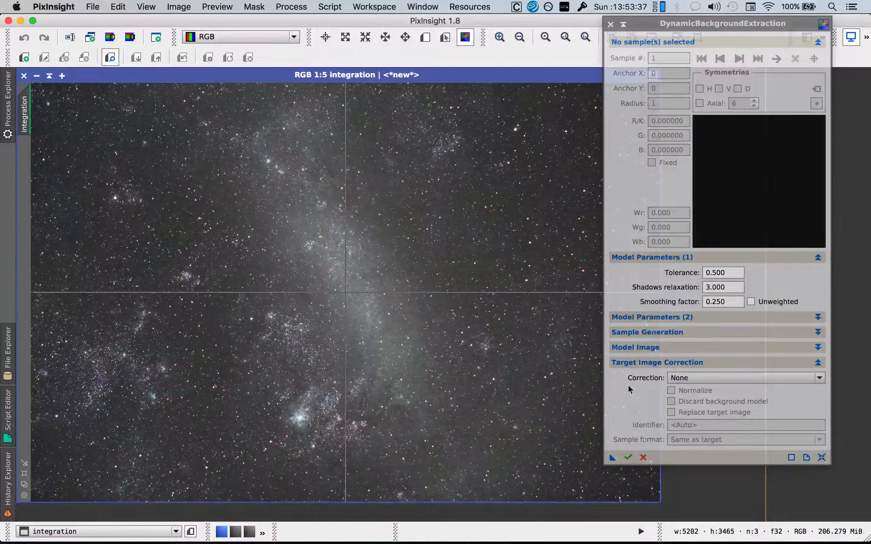
left_click_drag(683, 31, 687, 55)
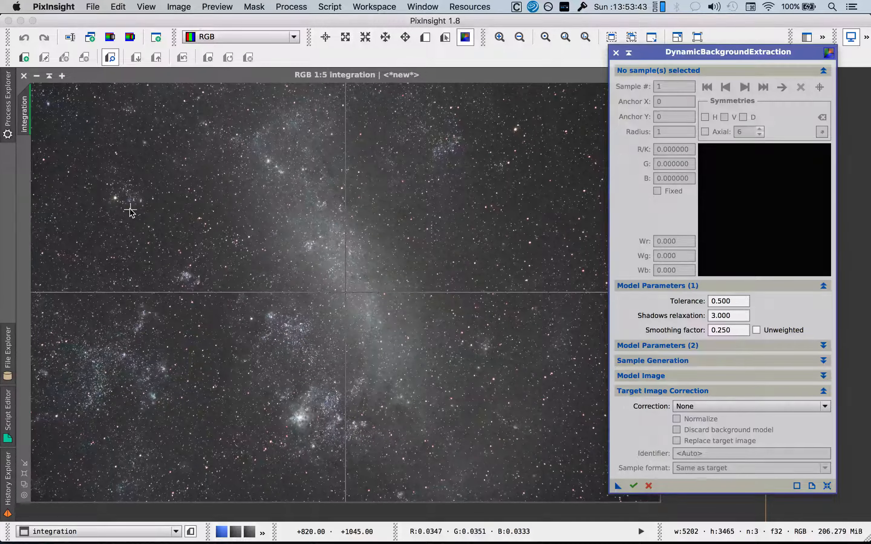
Examine the integration image at several zoom levels for dark sky areas suitable for background sampling
scroll(131, 210, "up", 4)
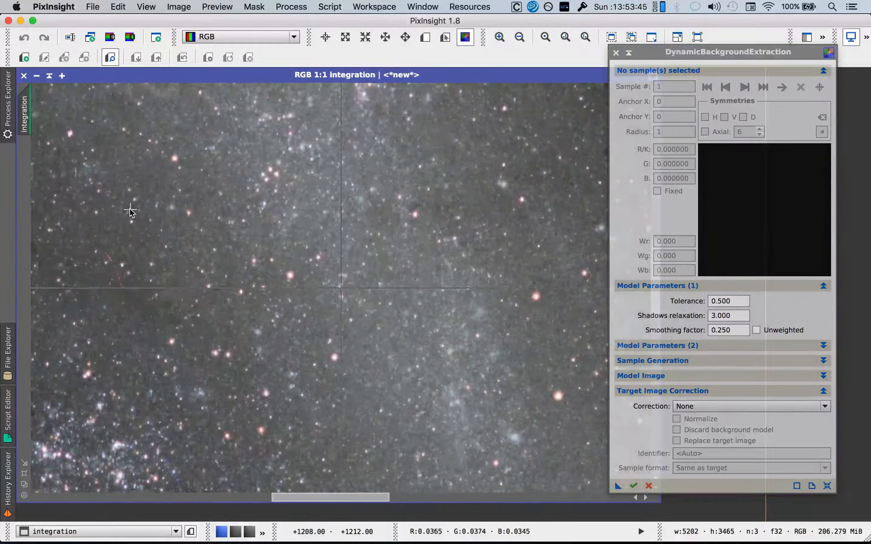
scroll(130, 211, "down", 3)
scroll(131, 210, "up", 2)
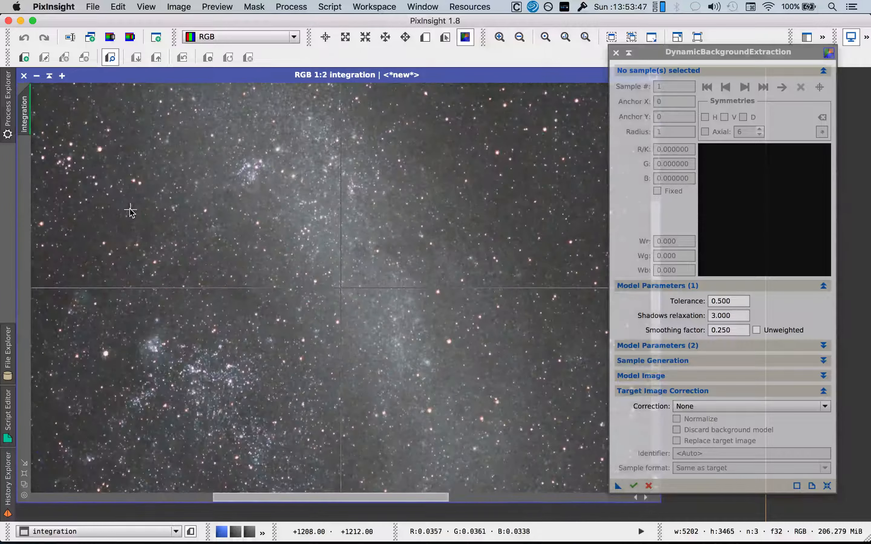
scroll(130, 211, "down", 3)
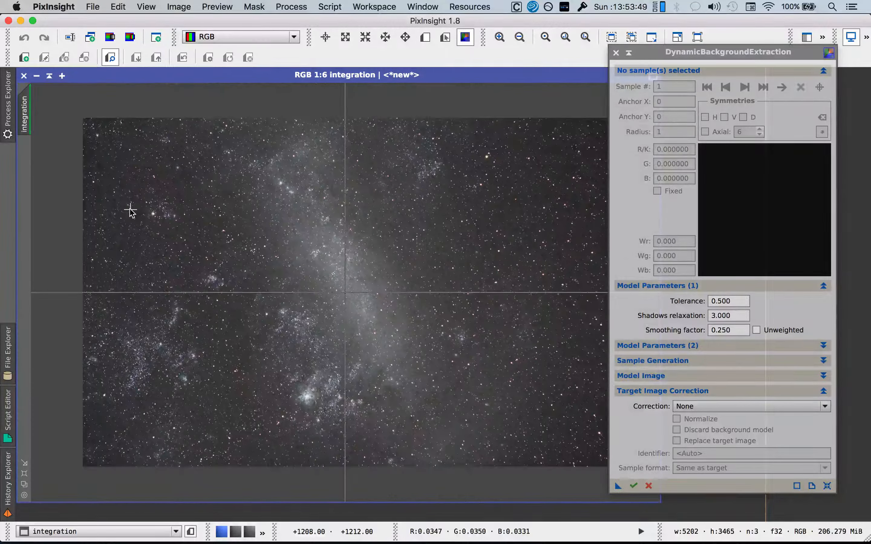
scroll(130, 211, "down", 2)
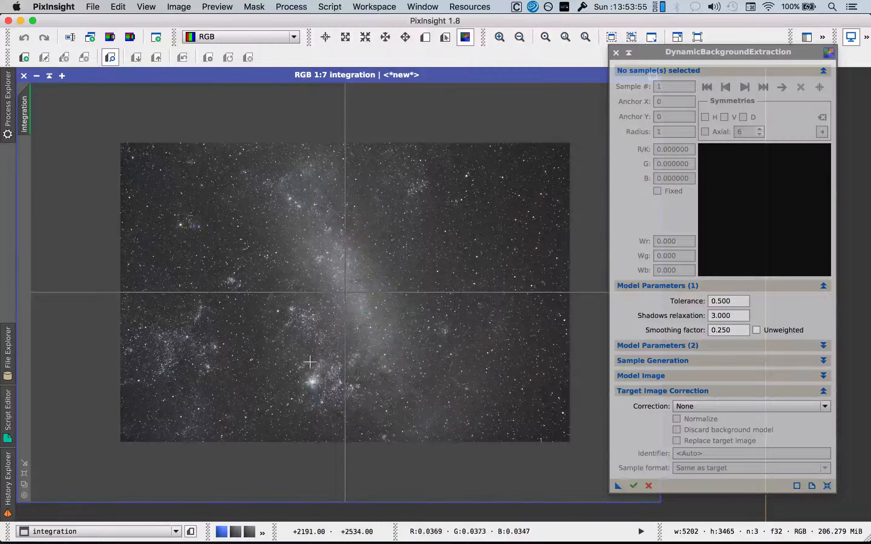
key("super+plus")
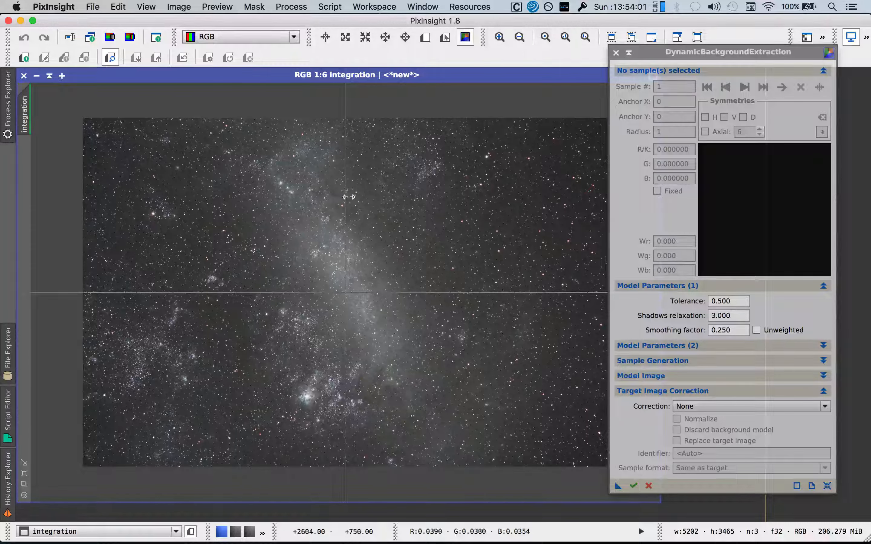
key("super+plus")
key("super+plus")
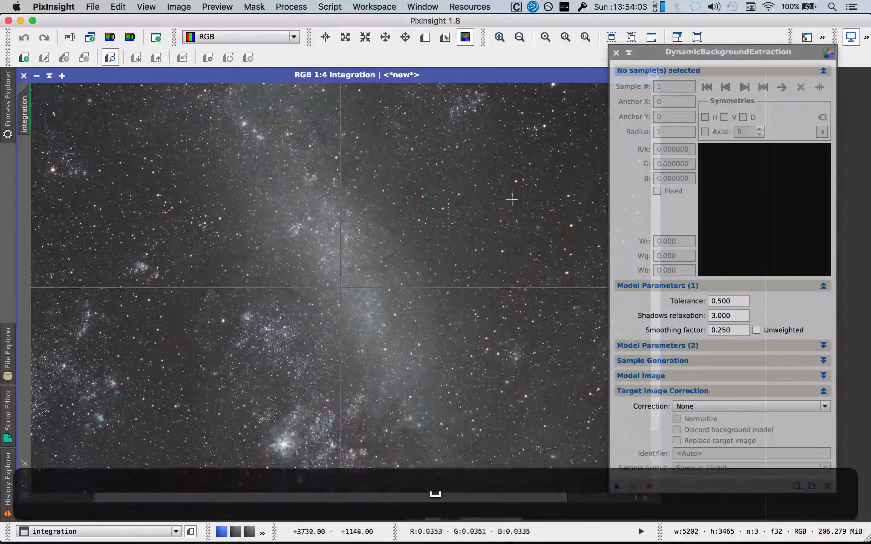
key("space")
left_click_drag(511, 199, 278, 299)
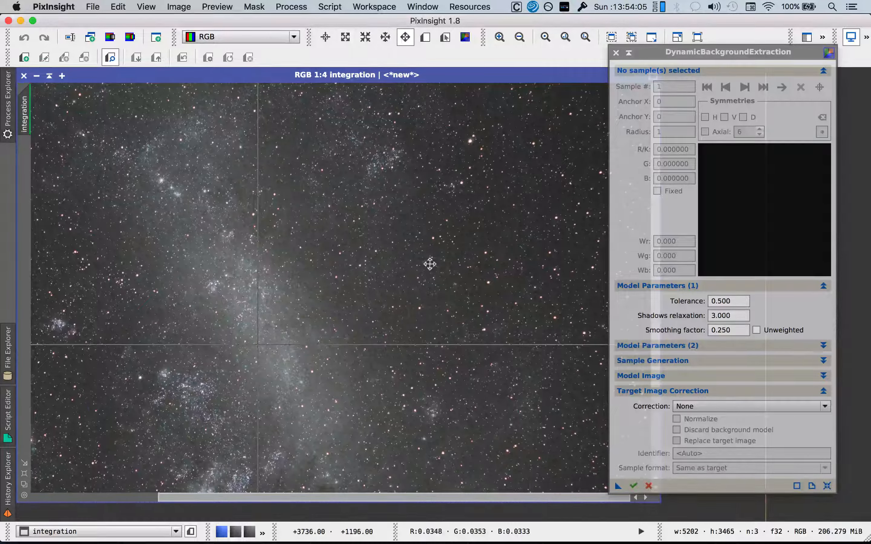
key("shift+super+i")
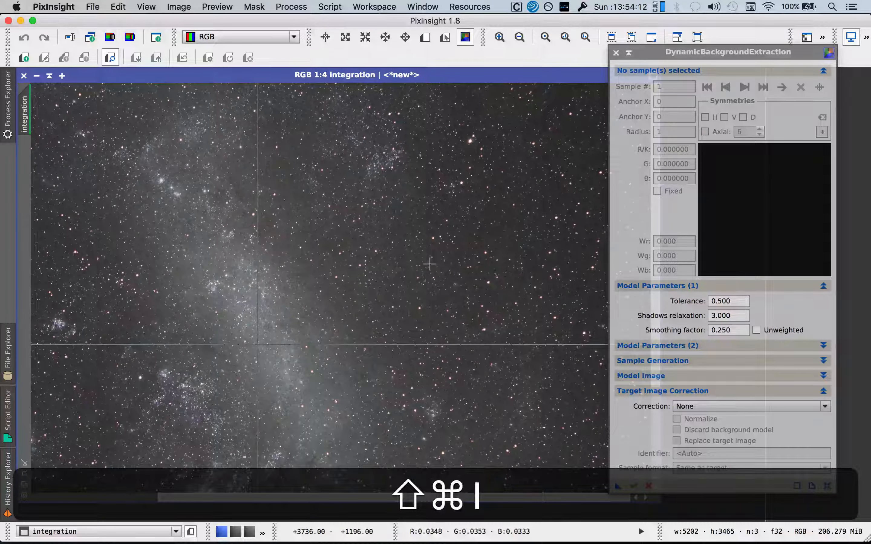
left_click(736, 302)
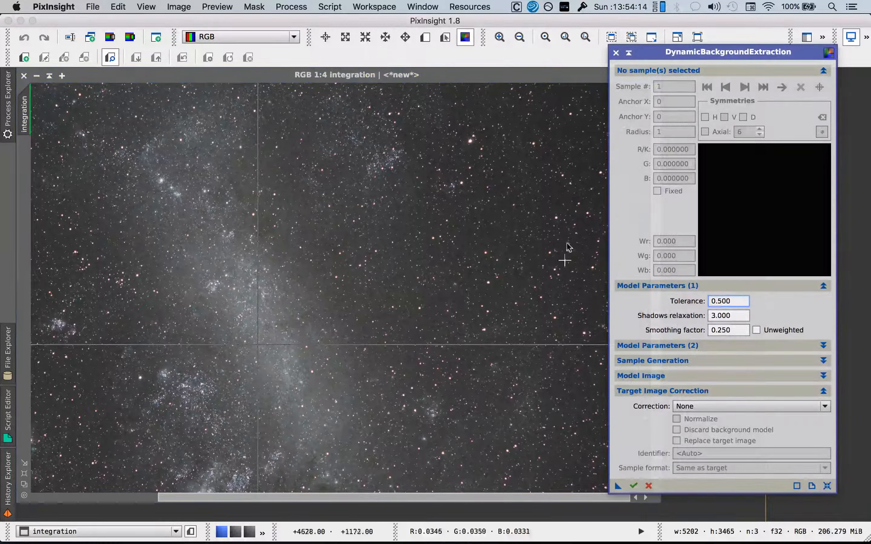
Place a background sample in the dark sky near the image's upper-right corner, anchored at about X 4292, Y 216
key("space")
left_click_drag(558, 133, 275, 317)
scroll(521, 109, "down", 3)
scroll(522, 109, "up", 6)
key("space")
left_click_drag(529, 150, 332, 381)
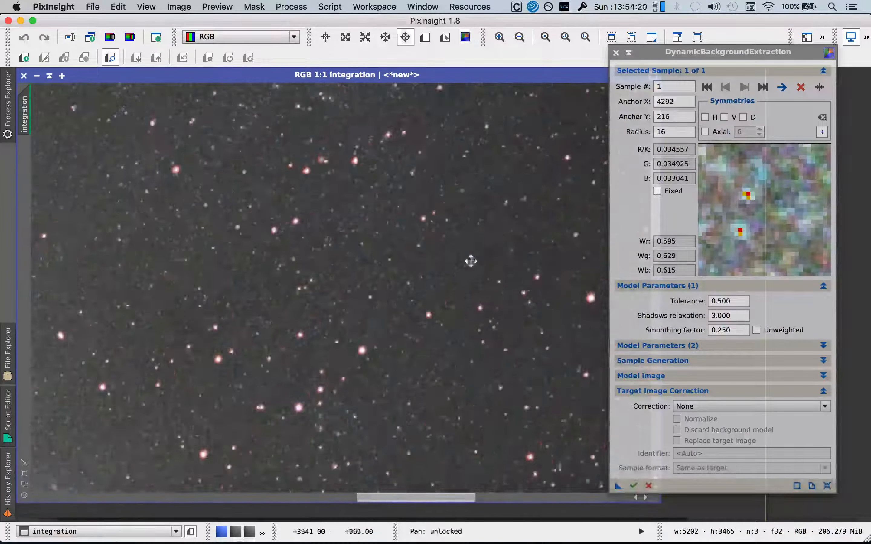
Move the background sample to a star-free spot closer to the upper-right corner, at about X 4654, Y 54
left_click_drag(471, 261, 335, 379)
left_click_drag(503, 242, 335, 327)
left_click_drag(476, 234, 324, 353)
left_click_drag(434, 235, 289, 421)
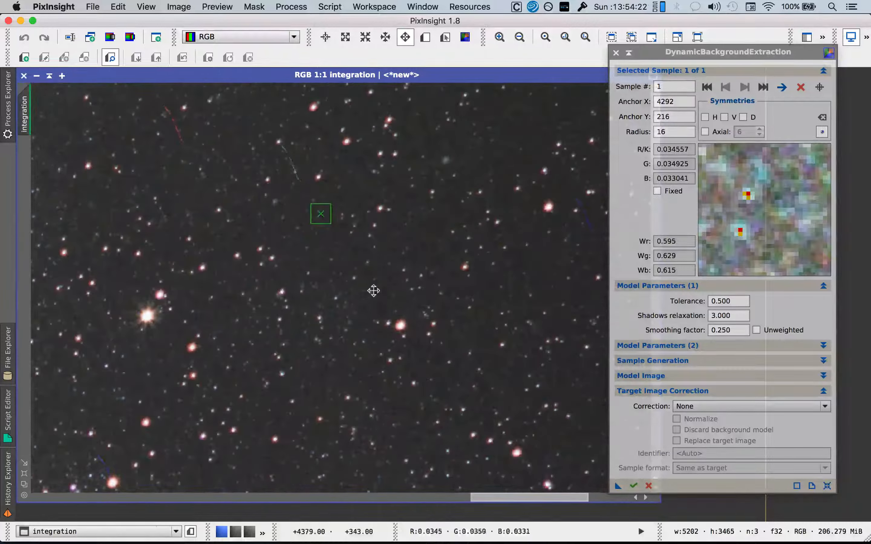
left_click_drag(373, 291, 224, 291)
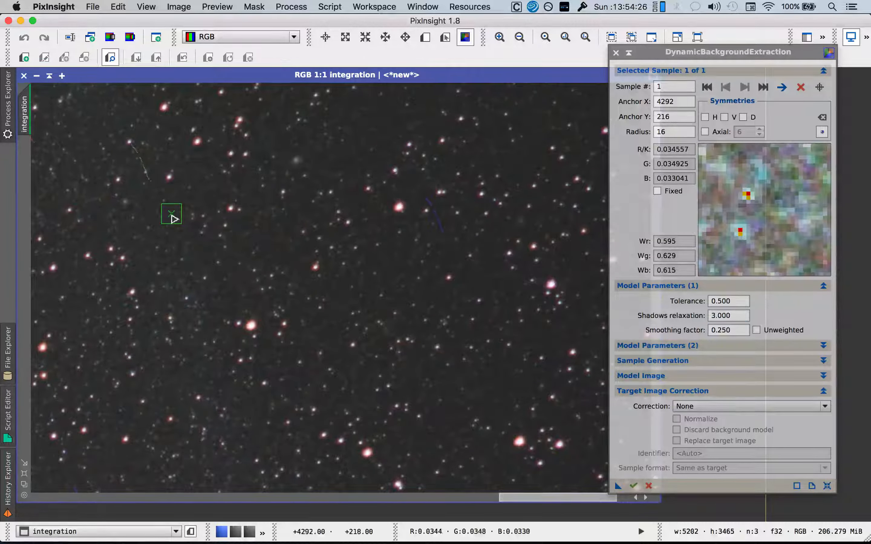
left_click_drag(172, 216, 390, 117)
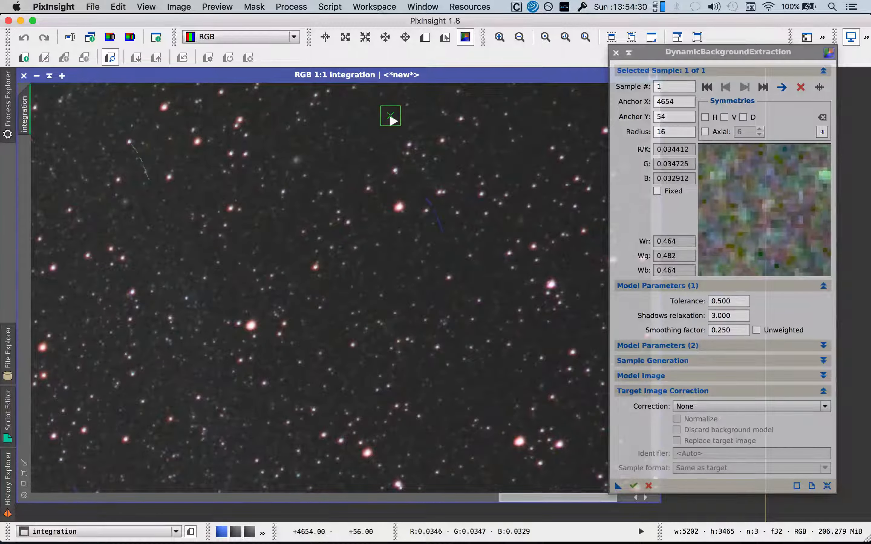
Inspect the sky at 1:1 from the sample across the star clusters down to the bright nebula in the image's lower part
key("space")
left_click_drag(227, 347, 486, 158)
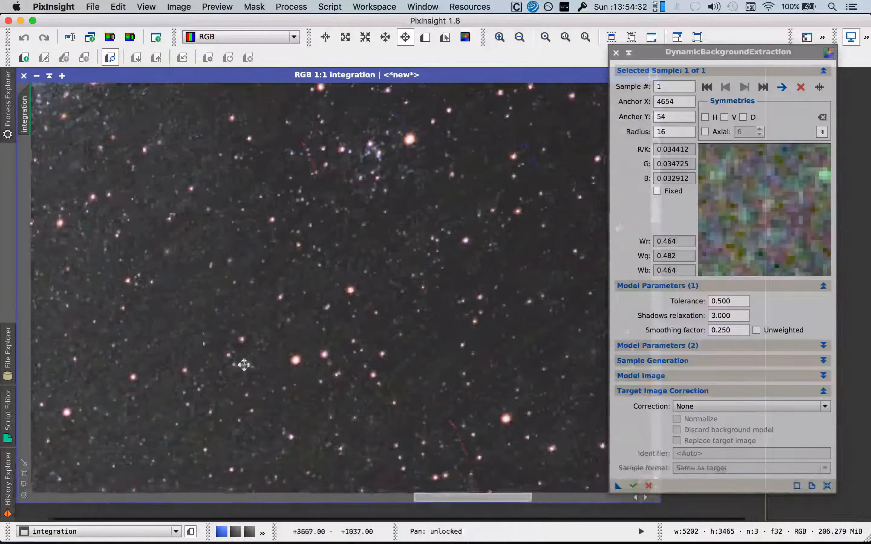
left_click_drag(235, 365, 400, 230)
left_click_drag(213, 290, 367, 261)
left_click_drag(191, 353, 470, 180)
left_click_drag(234, 346, 367, 231)
left_click_drag(275, 329, 328, 207)
left_click_drag(256, 308, 308, 244)
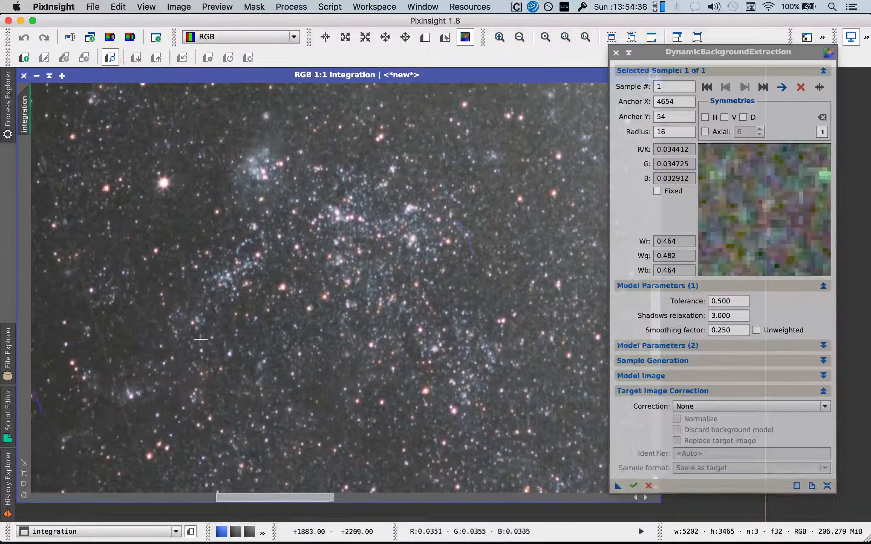
key("space")
left_click_drag(192, 374, 377, 115)
left_click_drag(259, 286, 166, 158)
left_click_drag(367, 315, 214, 259)
mouse_move(368, 350)
left_mouse_down()
mouse_move(298, 318)
mouse_move(467, 399)
mouse_move(480, 336)
mouse_move(515, 274)
mouse_move(450, 318)
left_mouse_up()
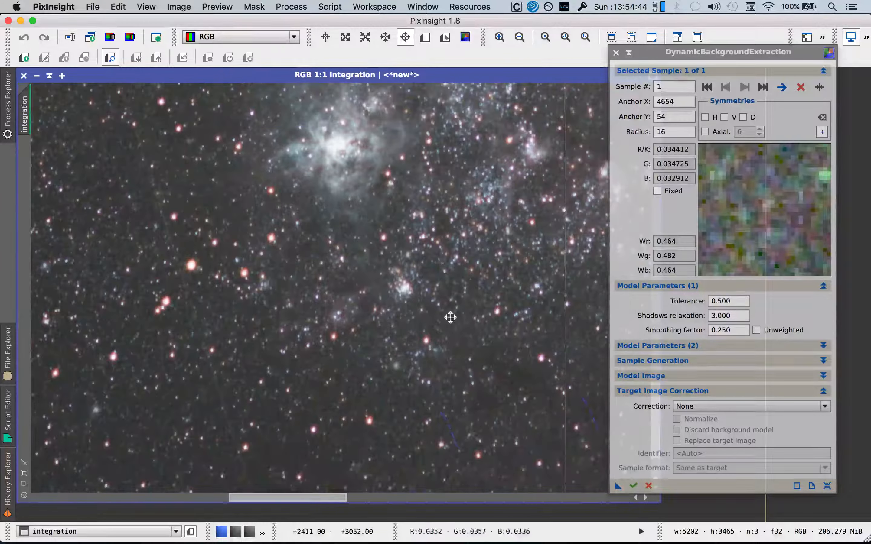
Compare the galaxy's glow with the dark sky, examining the image from the bright nebula back to the background sample
key("space")
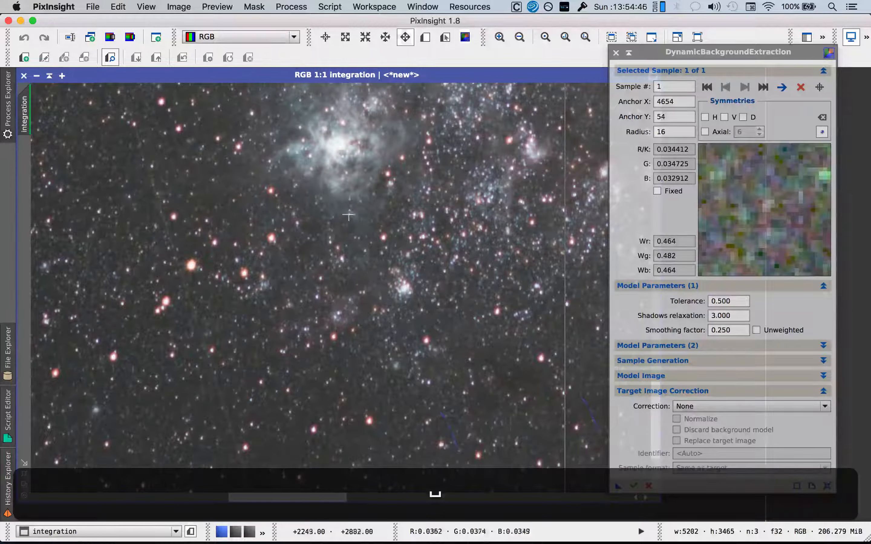
left_click_drag(344, 212, 308, 362)
left_click_drag(429, 193, 219, 339)
left_click_drag(407, 220, 250, 335)
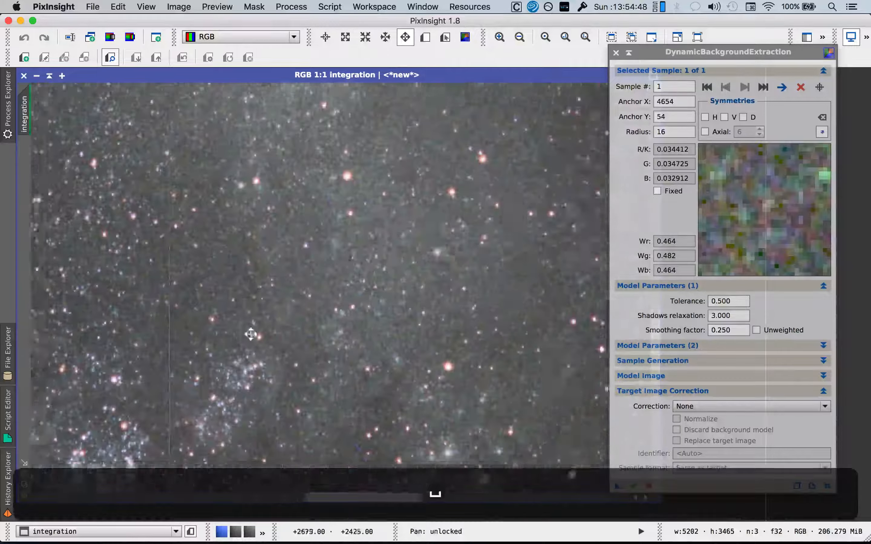
left_click_drag(441, 220, 296, 308)
left_click_drag(472, 225, 201, 357)
left_click_drag(536, 133, 250, 327)
left_click_drag(397, 202, 224, 338)
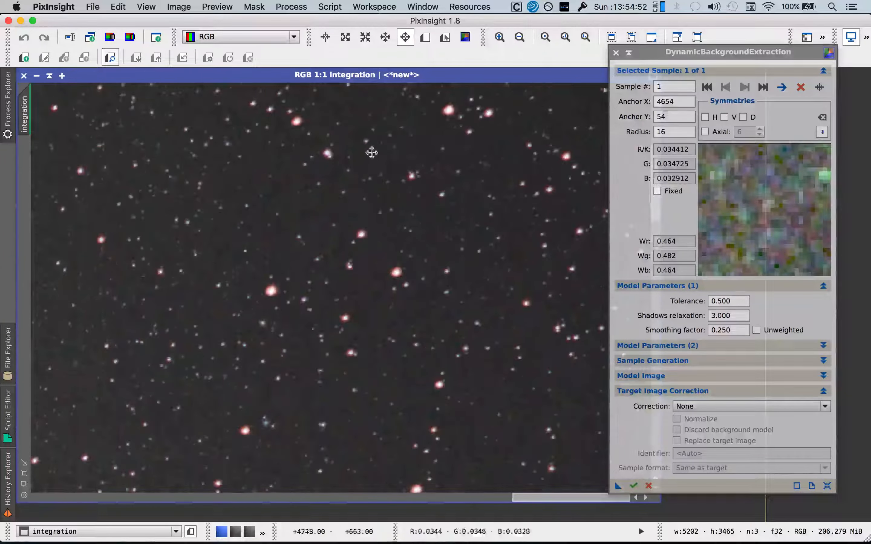
left_click_drag(416, 121, 435, 240)
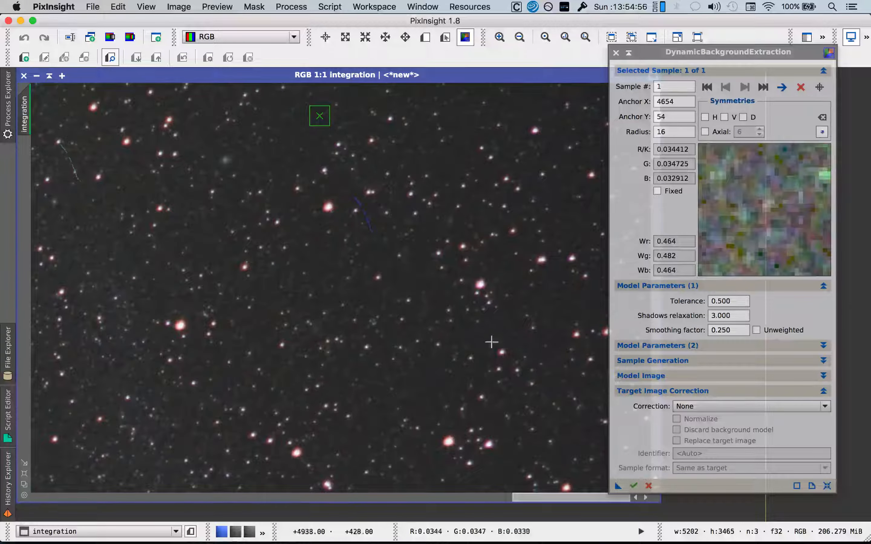
Place a second background sample on dark sky at about X 4904, Y 418 and survey the sky down the image's right side
left_click(471, 336)
key("space")
left_click_drag(453, 355, 454, 196)
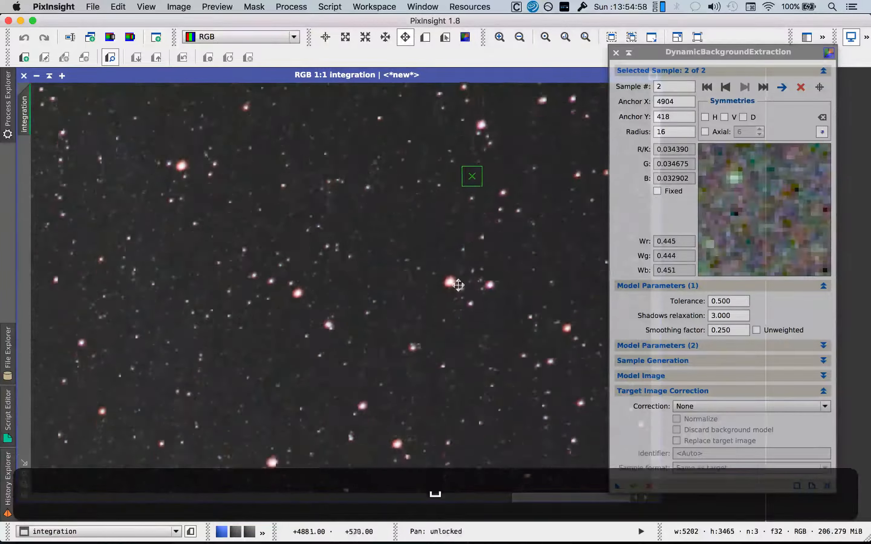
scroll(459, 285, "down", 10)
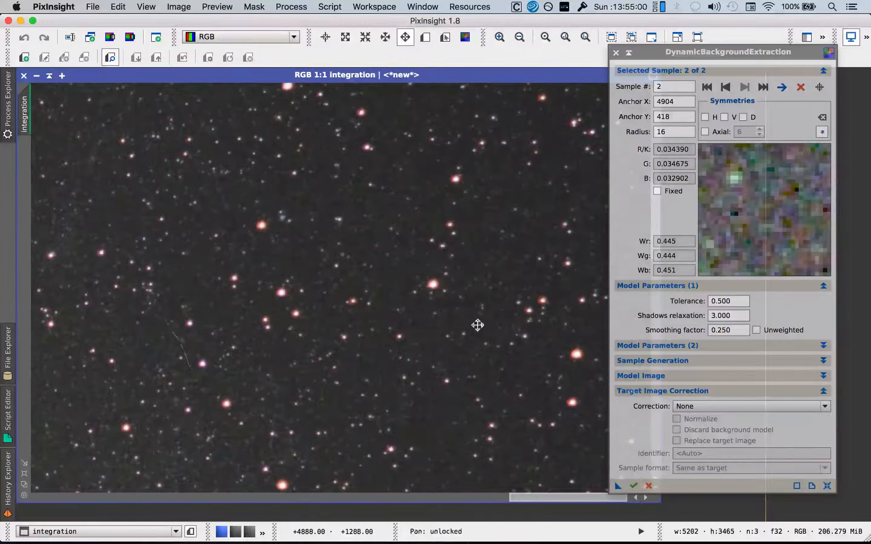
scroll(464, 330, "down", 8)
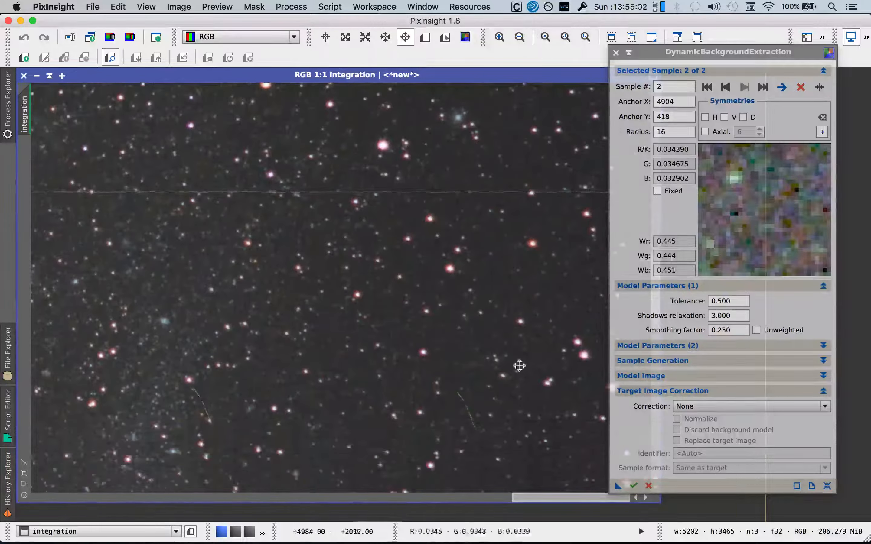
scroll(428, 288, "down", 6)
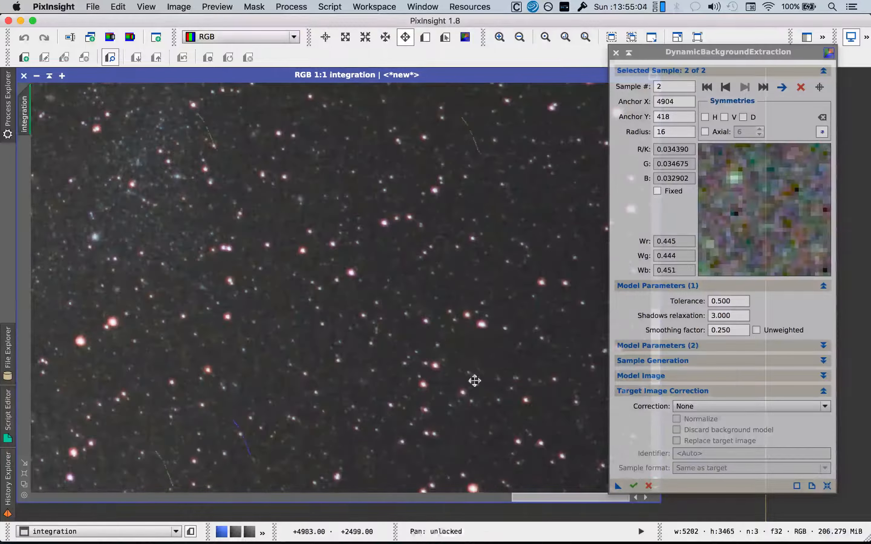
scroll(475, 381, "down", 3)
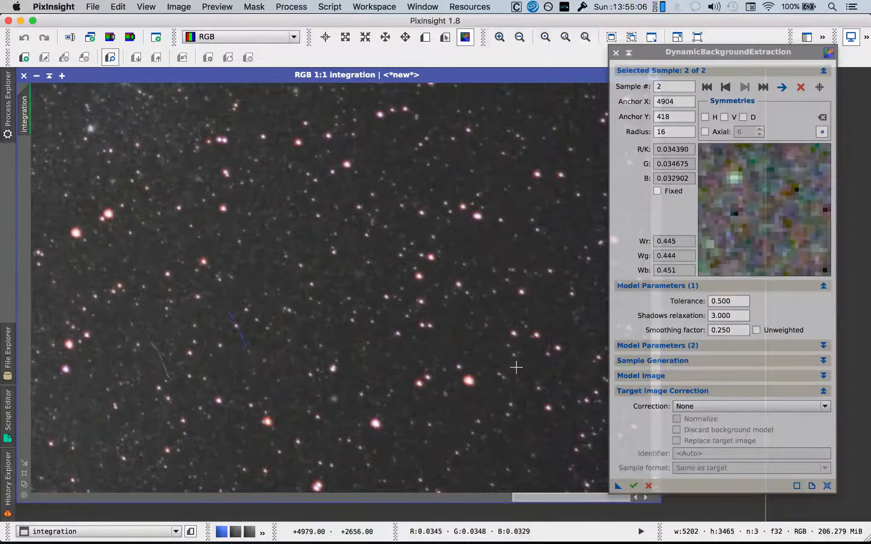
key("shift+super+i")
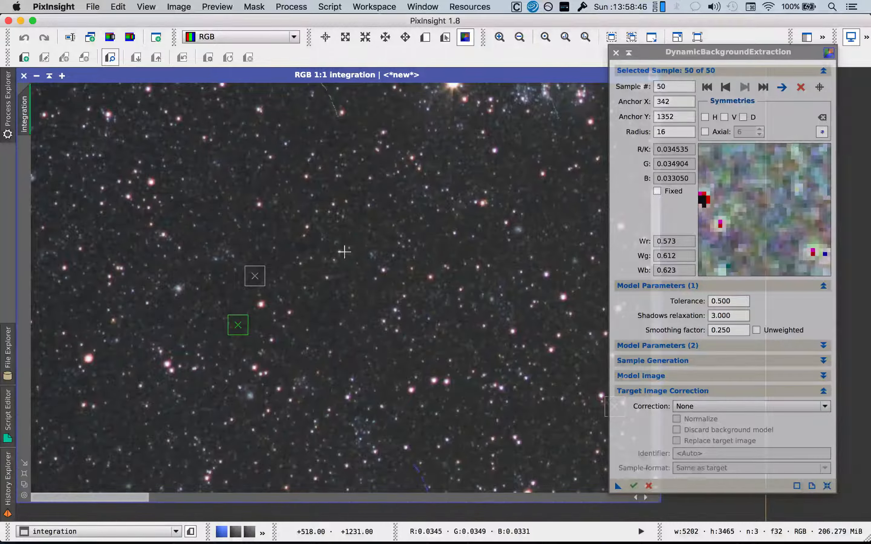
Set the target image correction to Subtraction and enable Discard background model and Replace target image
scroll(345, 252, "up", 1)
scroll(345, 252, "down", 6)
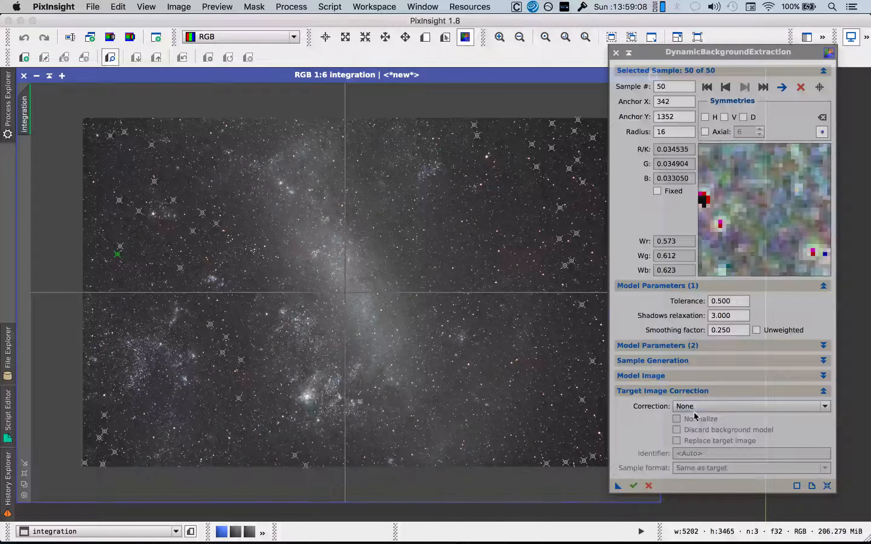
left_click(706, 406)
left_click(691, 426)
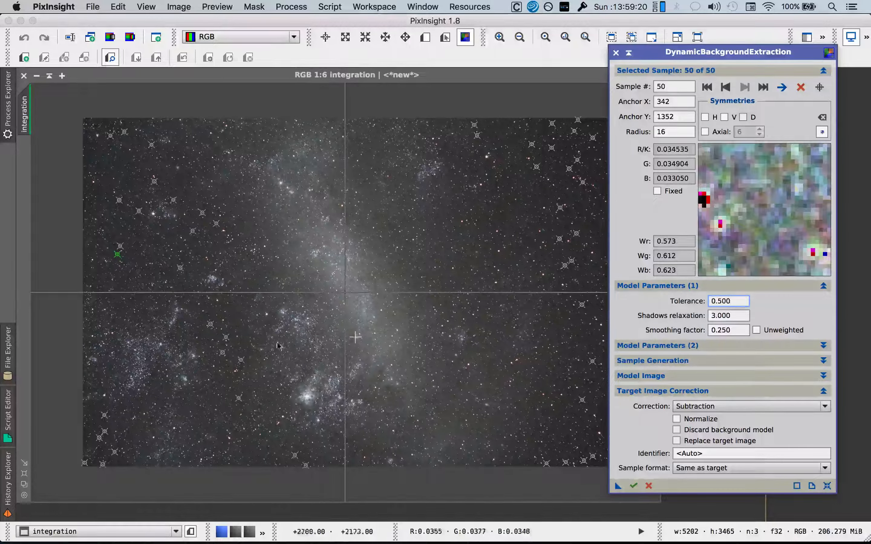
mouse_move(677, 56)
left_mouse_down()
mouse_move(720, 58)
mouse_move(689, 59)
left_mouse_up()
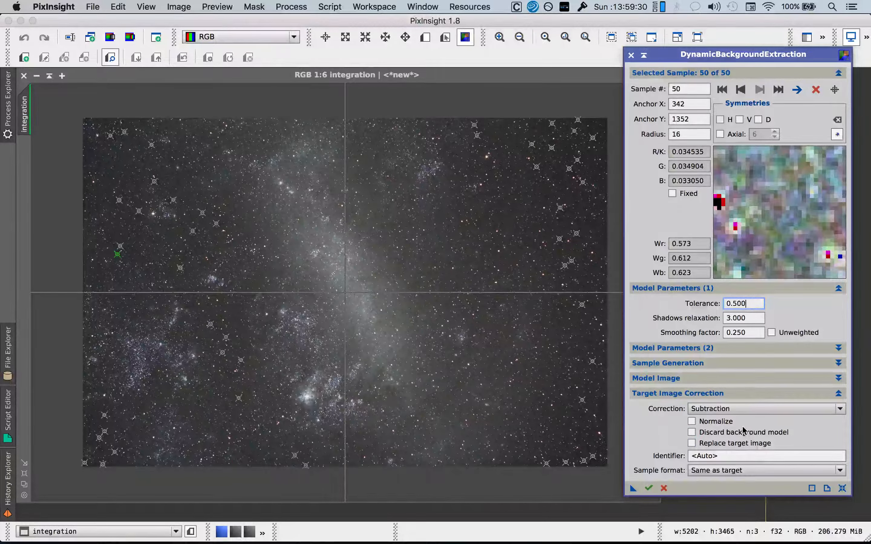
left_click(703, 435)
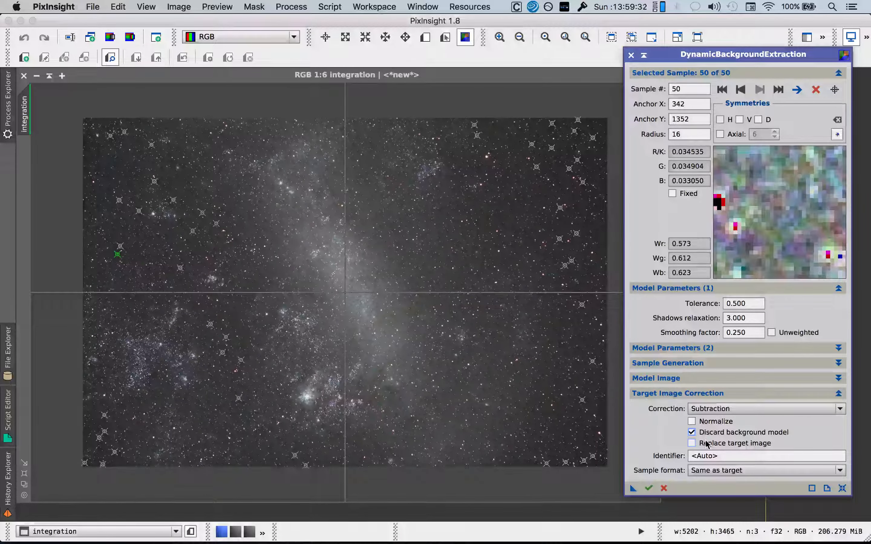
left_click(709, 444)
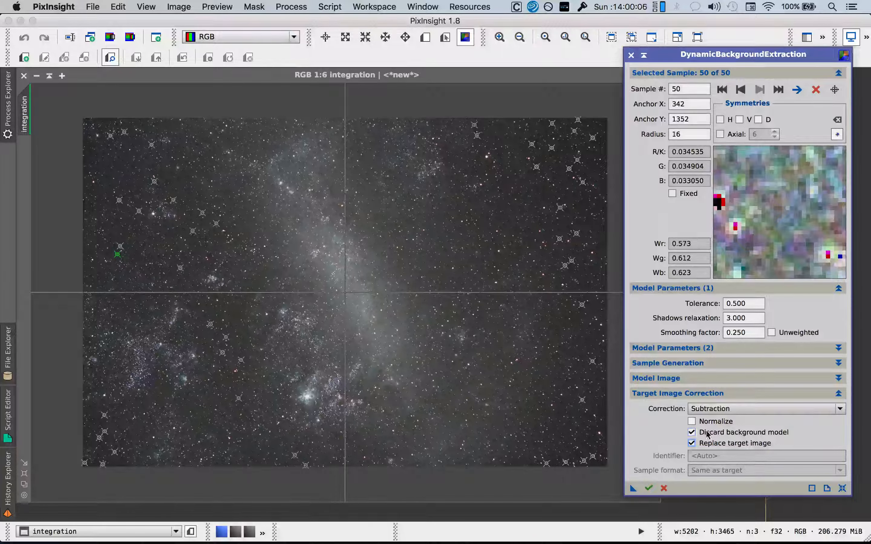
Run the background extraction on the integration image and bring the extracted background model into clear view
left_click(649, 489)
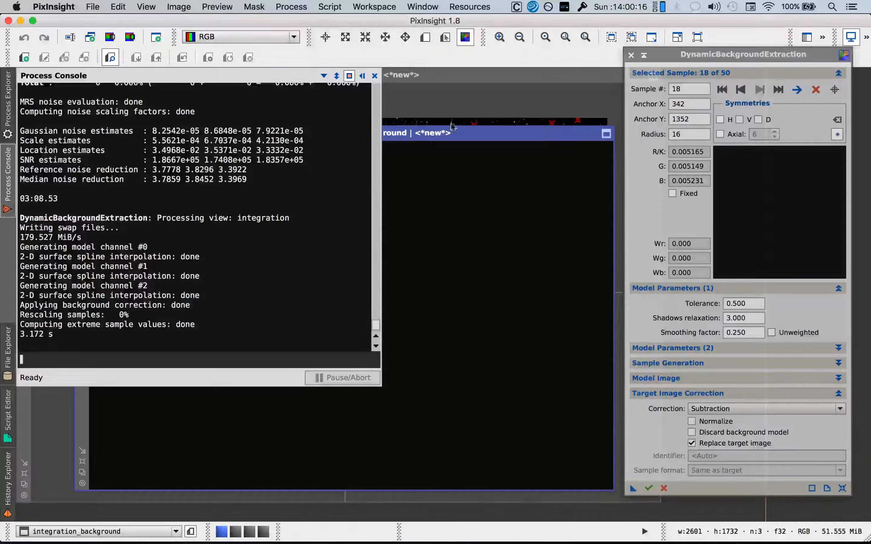
left_click(375, 76)
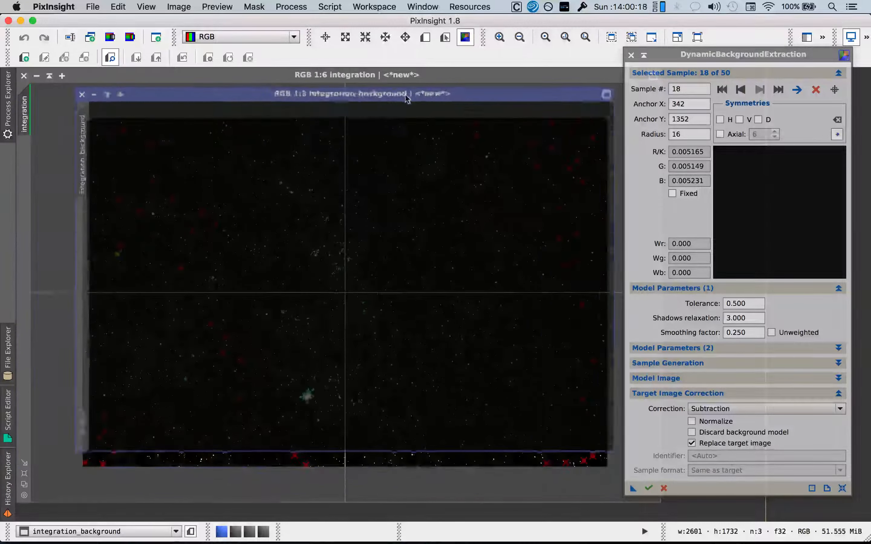
mouse_move(402, 100)
left_mouse_down()
mouse_move(403, 116)
mouse_move(399, 106)
left_mouse_up()
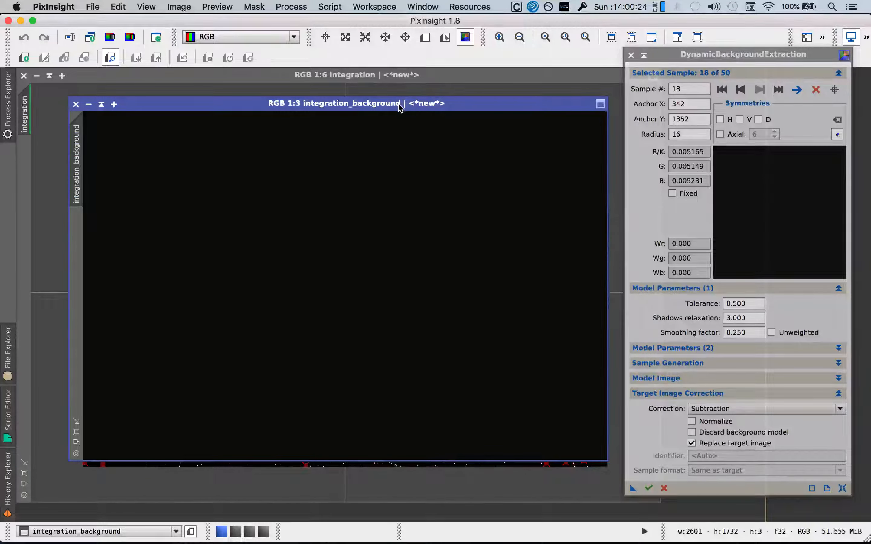
Auto-stretch the extracted background model for display and examine its gradient across the whole frame
key("super+a")
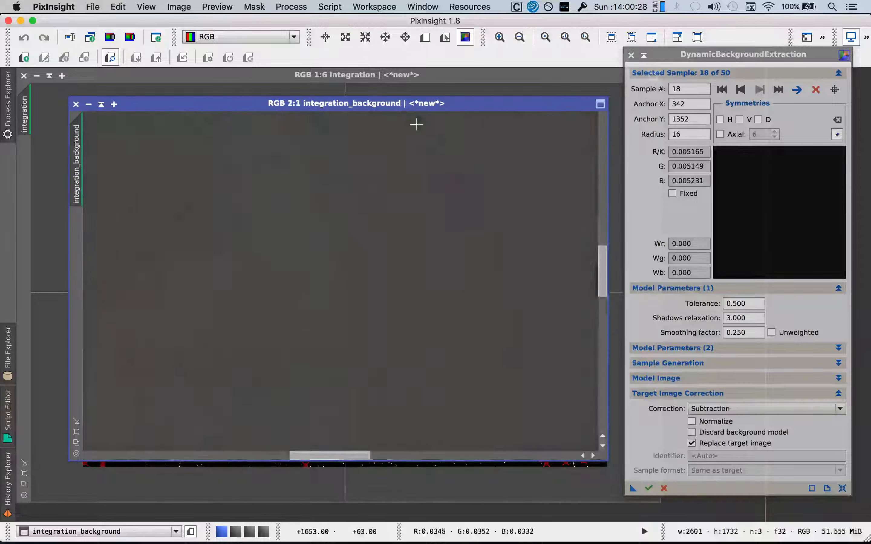
scroll(420, 132, "down", 1)
scroll(420, 131, "down", 1)
scroll(419, 132, "up", 1)
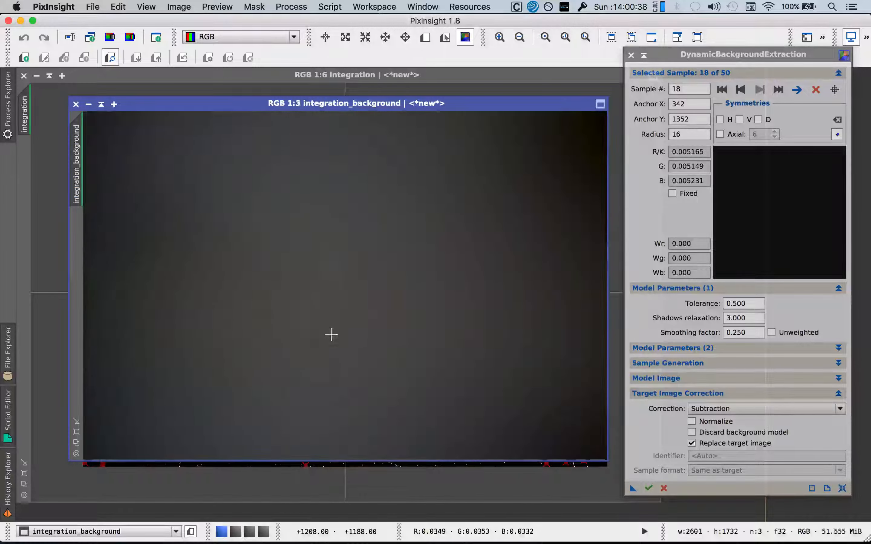
Close the background model image and the DynamicBackgroundExtraction process
left_click(78, 106)
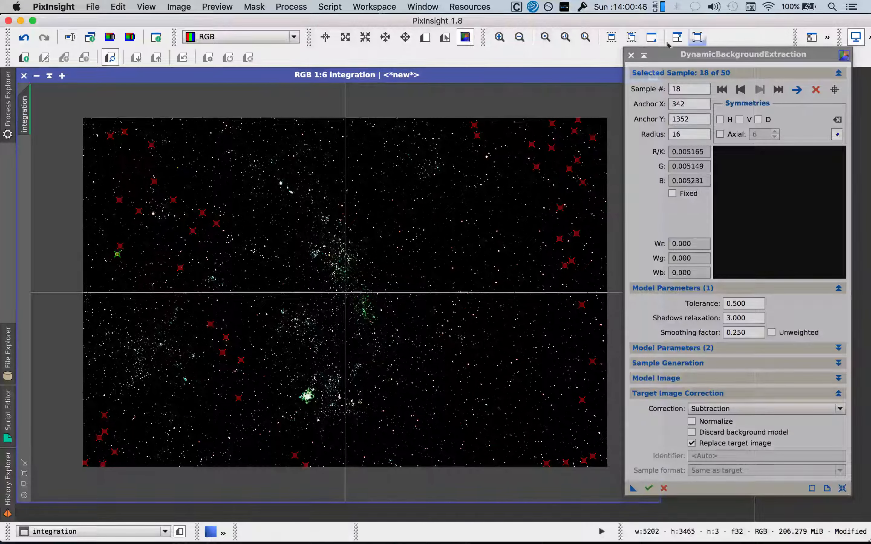
left_click(630, 55)
left_click(484, 293)
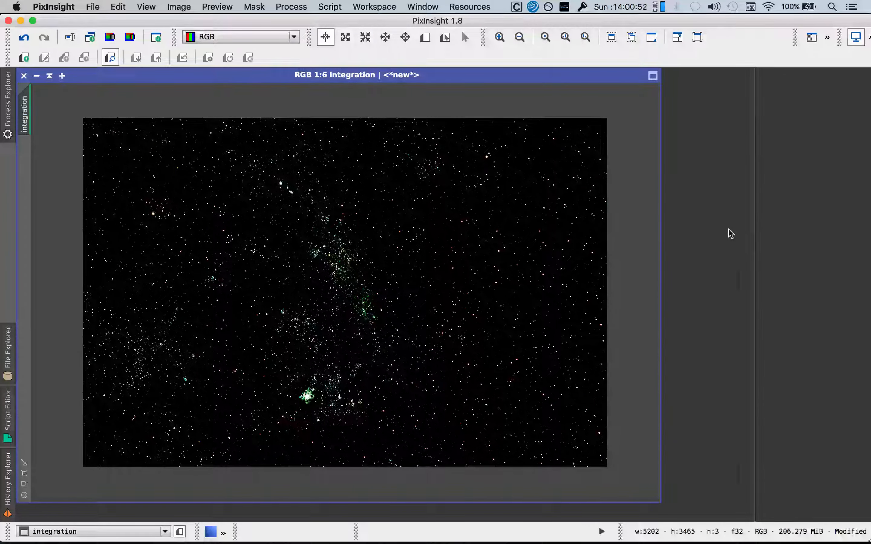
Open ScreenTransferFunction and apply an auto-stretch to the background-corrected integration image
left_click(8, 101)
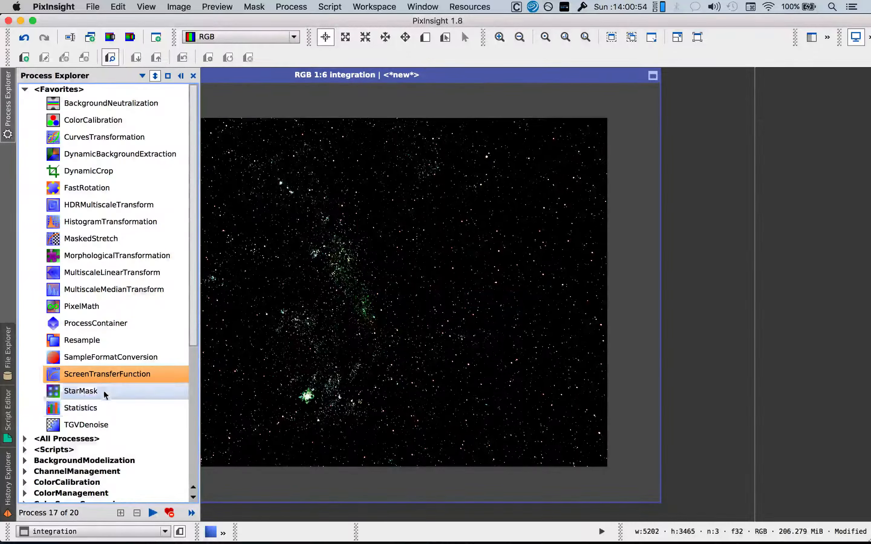
double_click(107, 375)
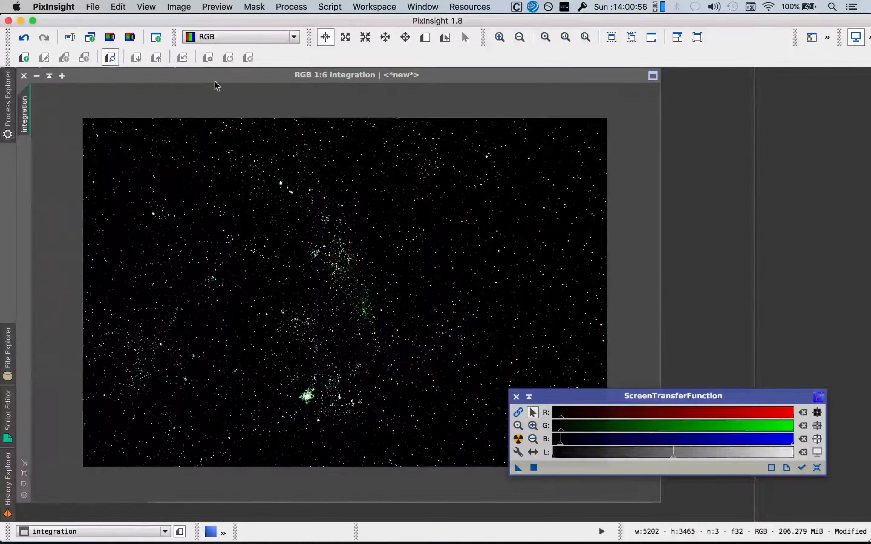
left_click_drag(605, 401, 593, 426)
left_click(504, 464)
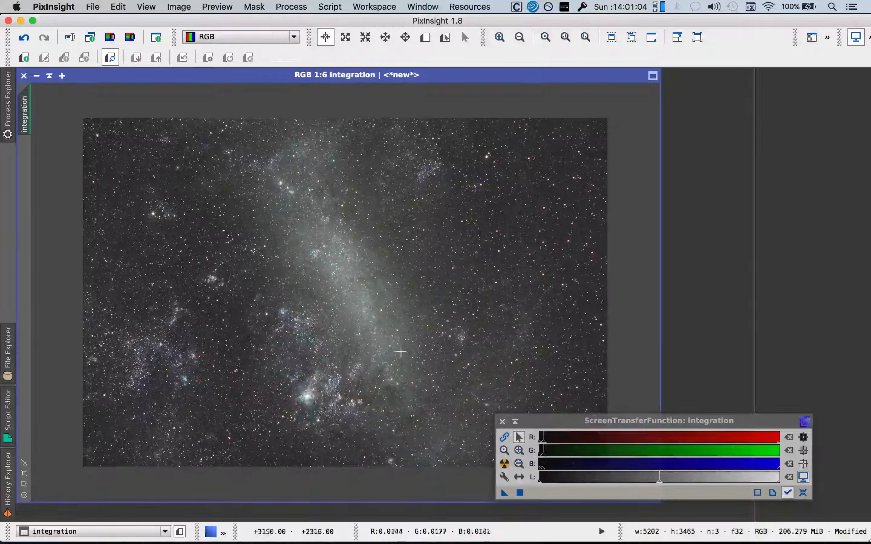
left_click_drag(637, 424, 688, 436)
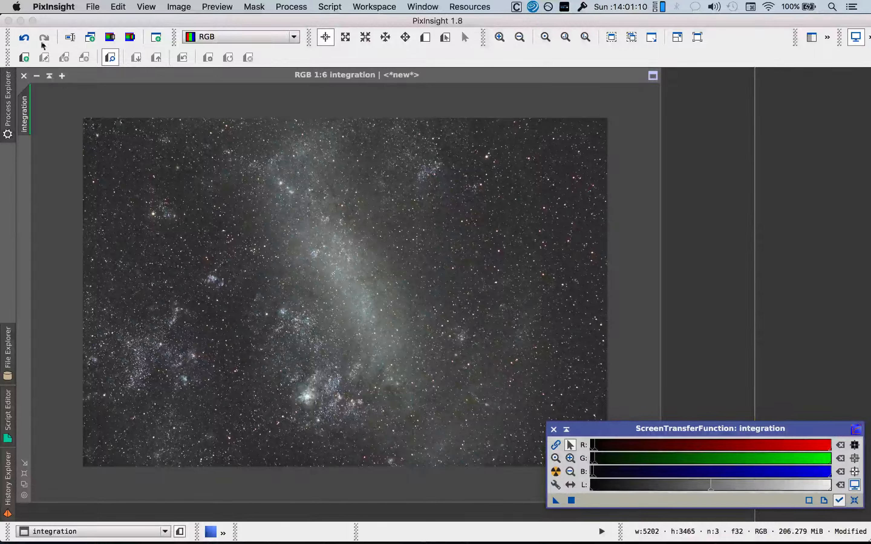
Compare the image before and after the background extraction by undoing and redoing it, auto-stretching each version
left_click(22, 43)
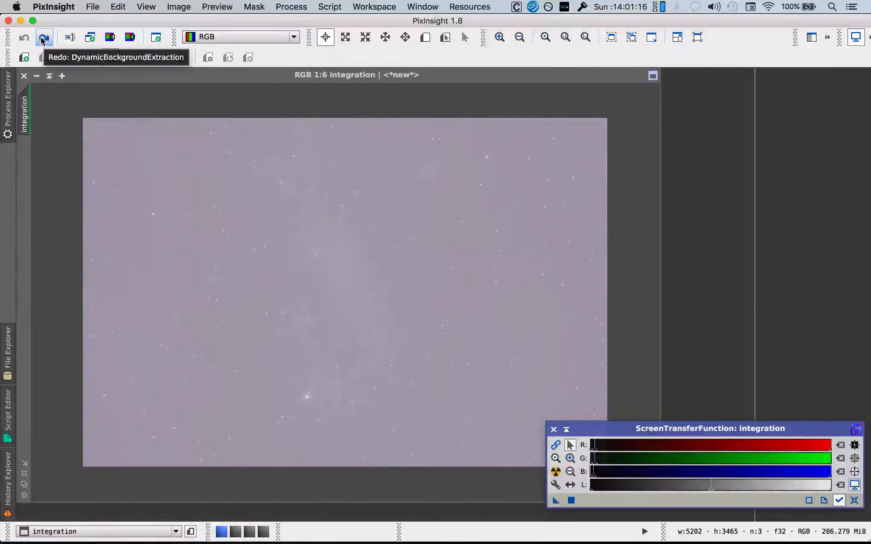
left_click(44, 39)
left_click(24, 37)
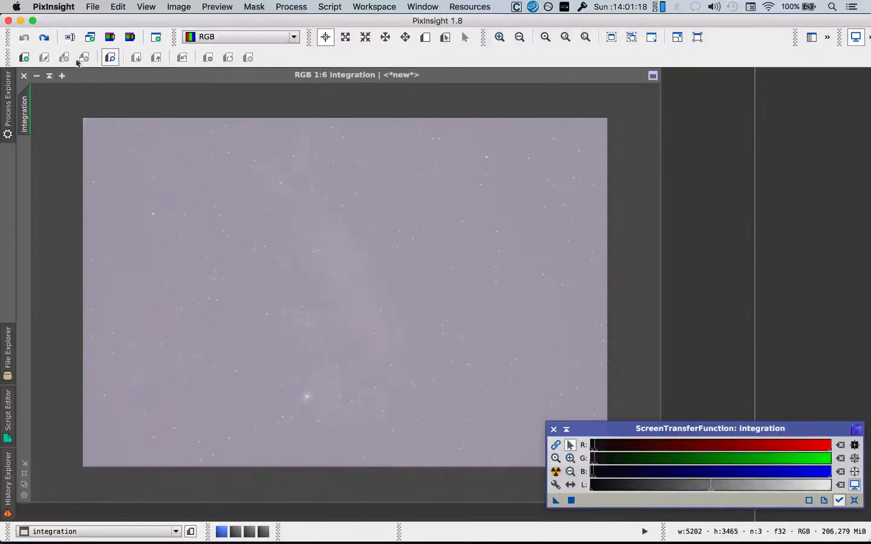
left_click(555, 473)
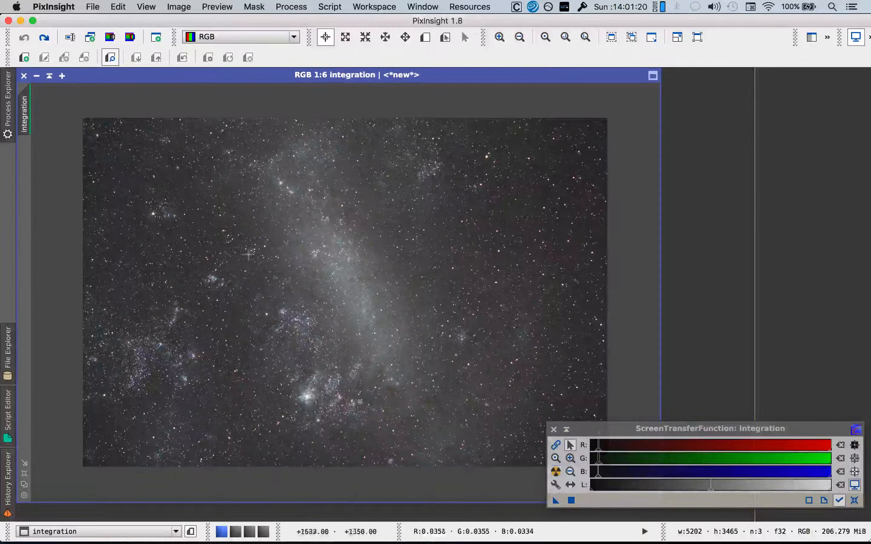
left_click(40, 43)
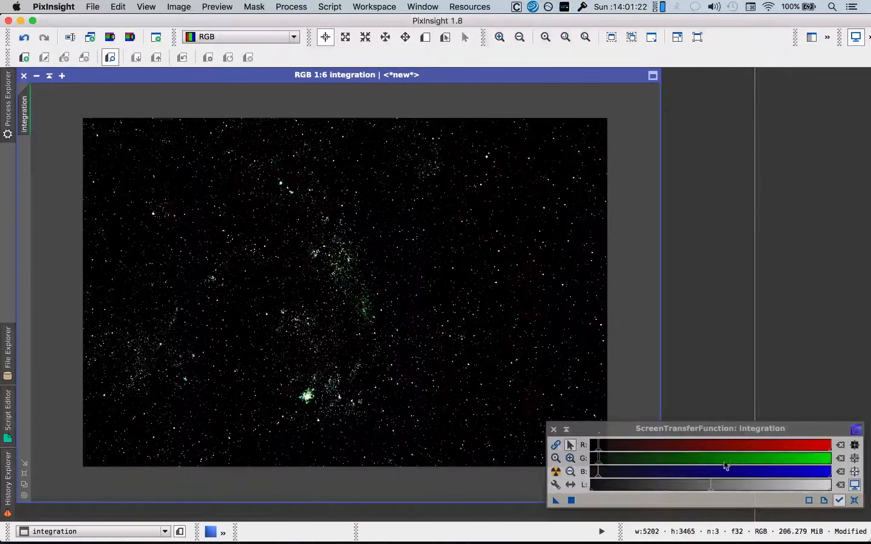
left_click(557, 471)
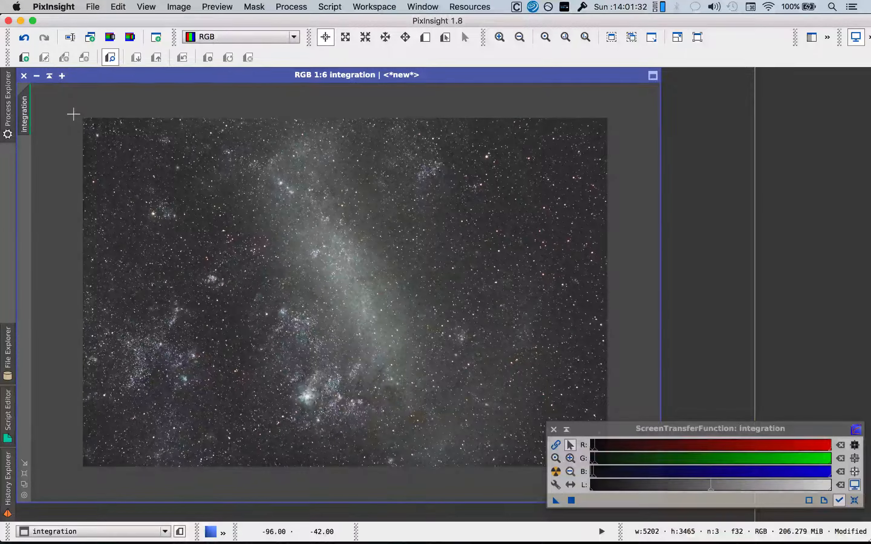
Move the ScreenTransferFunction window further up so it clears the image's lower-right corner
scroll(73, 114, "down", 1)
scroll(73, 114, "up", 1)
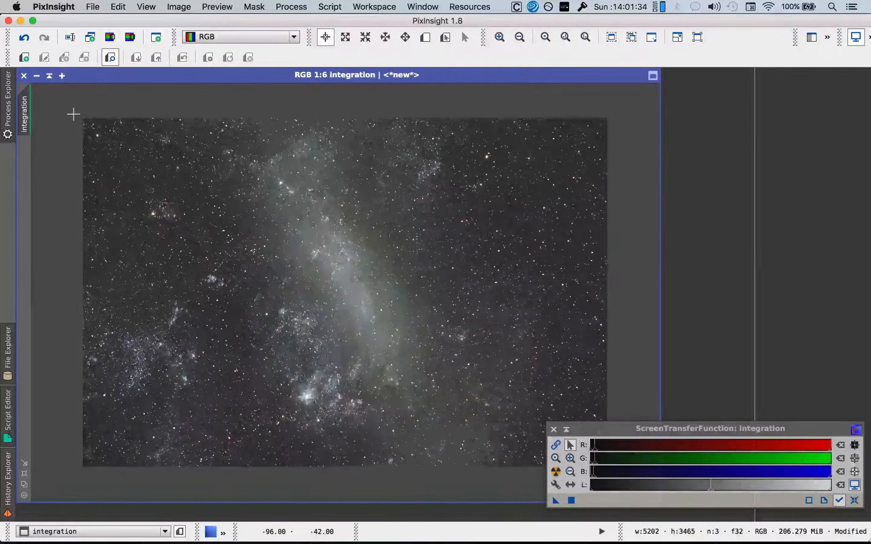
key("space")
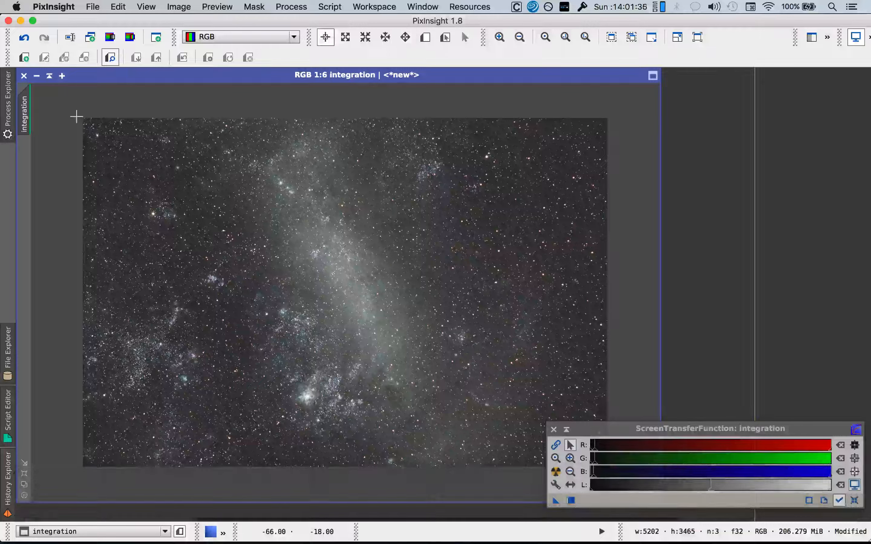
left_click_drag(768, 430, 764, 331)
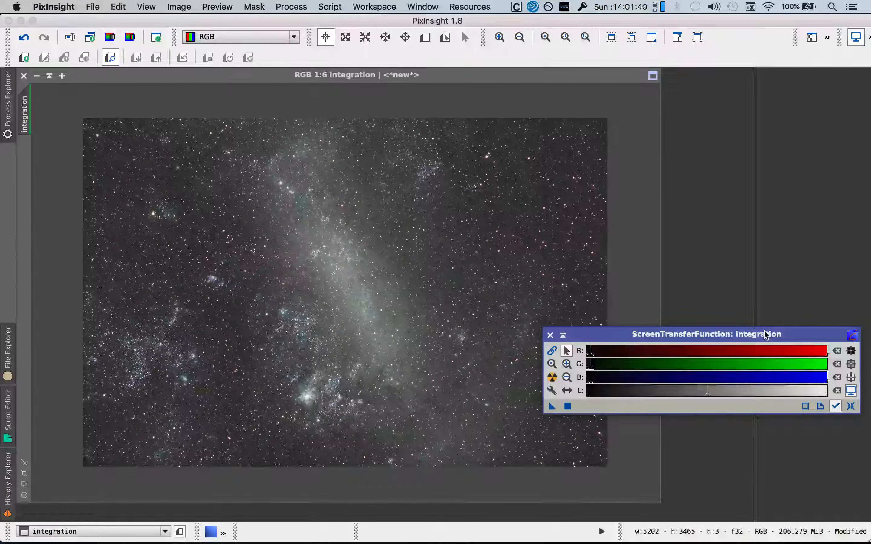